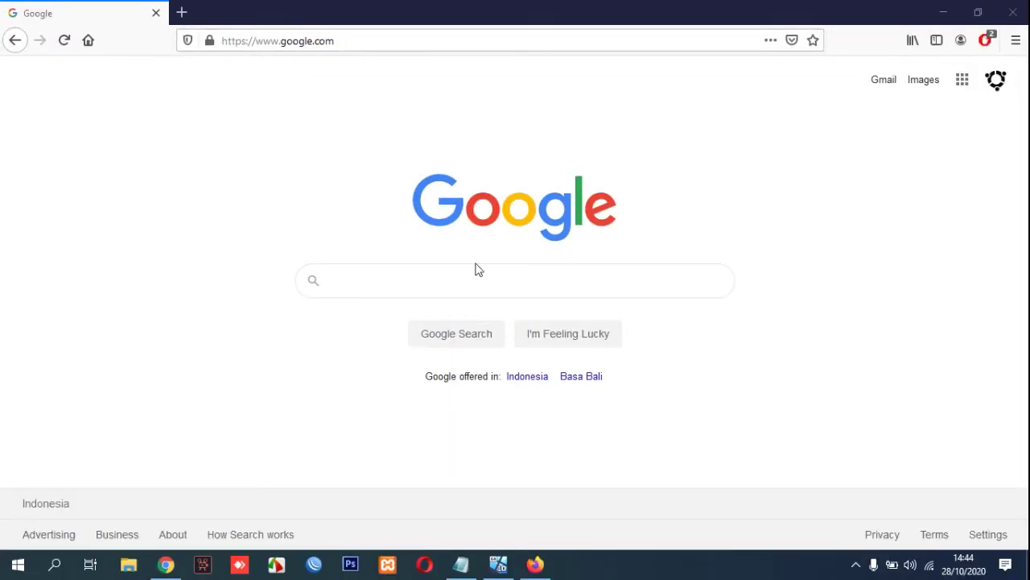
# Step: Search for "form google" and open the personal version of Google Forms from the first result
pyautogui.click(478, 279)
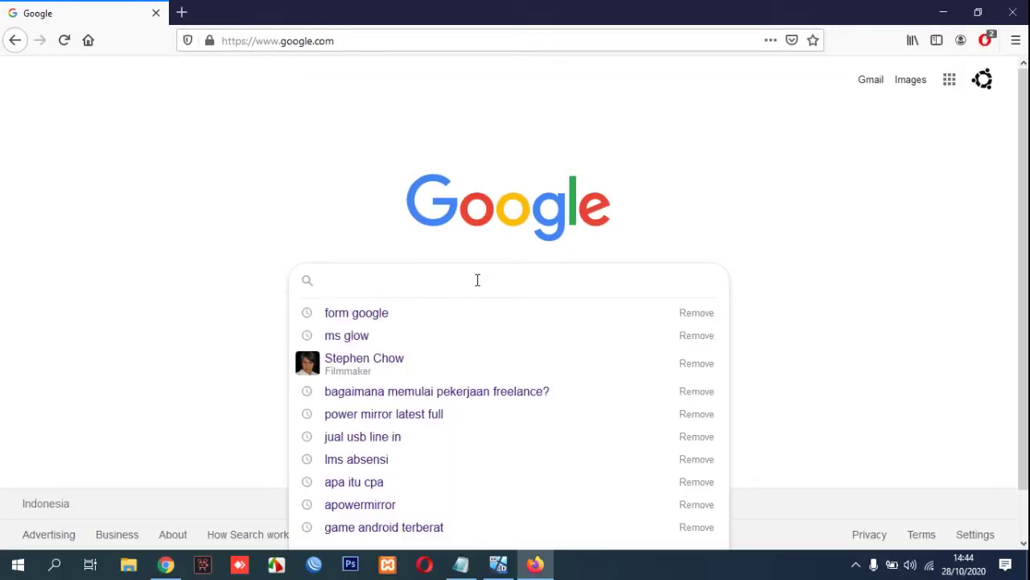
pyautogui.click(476, 303)
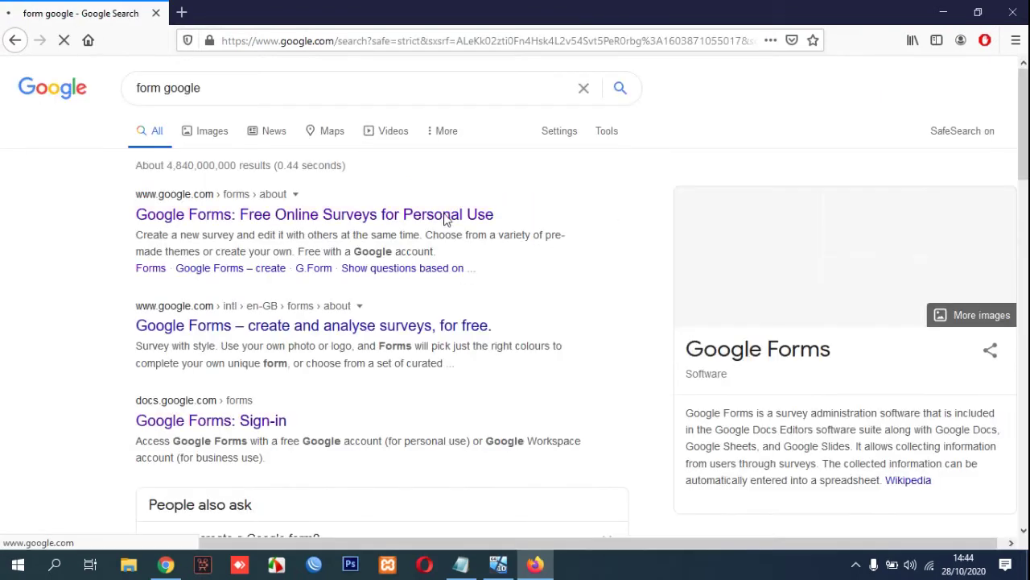
pyautogui.click(271, 216)
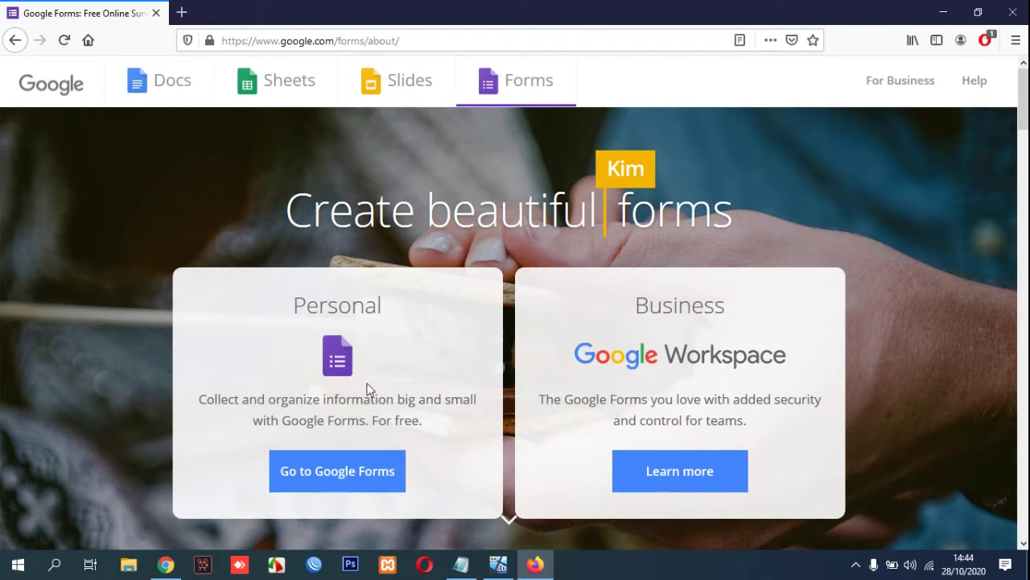
pyautogui.click(368, 481)
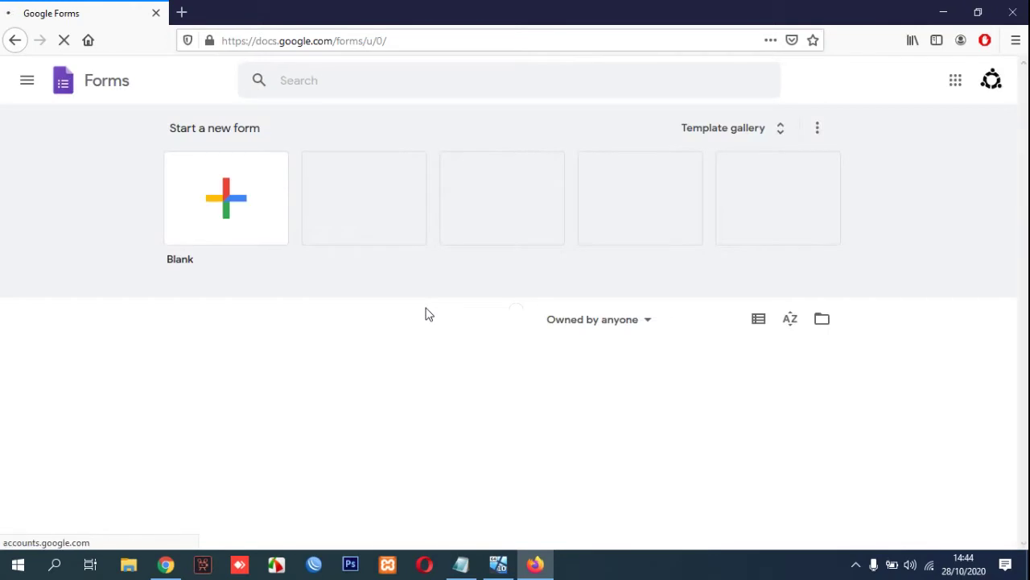
# Step: Create a blank form, dismiss the tip about reusing questions, and name the form "Quesioner"
pyautogui.click(230, 211)
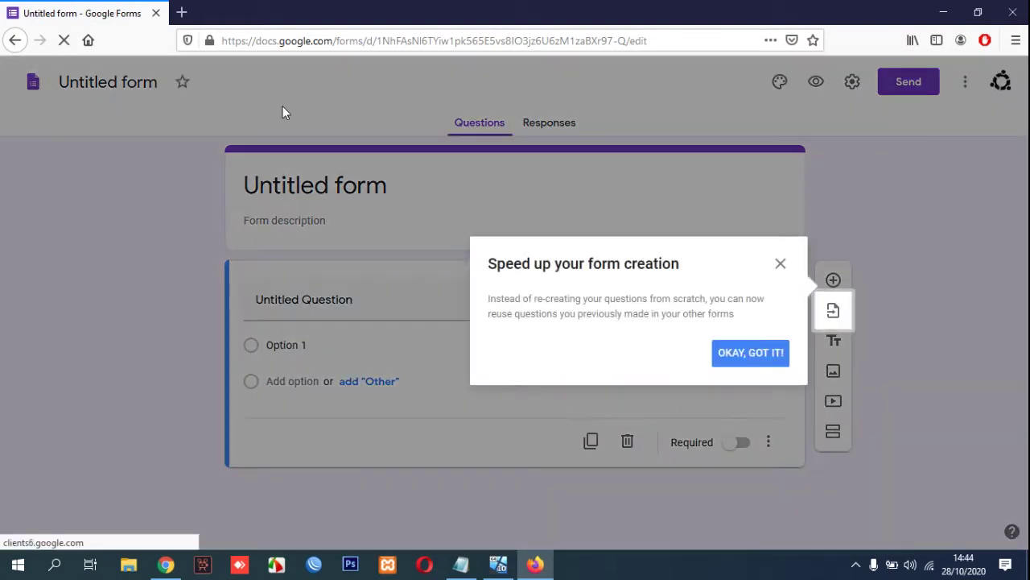
pyautogui.click(765, 352)
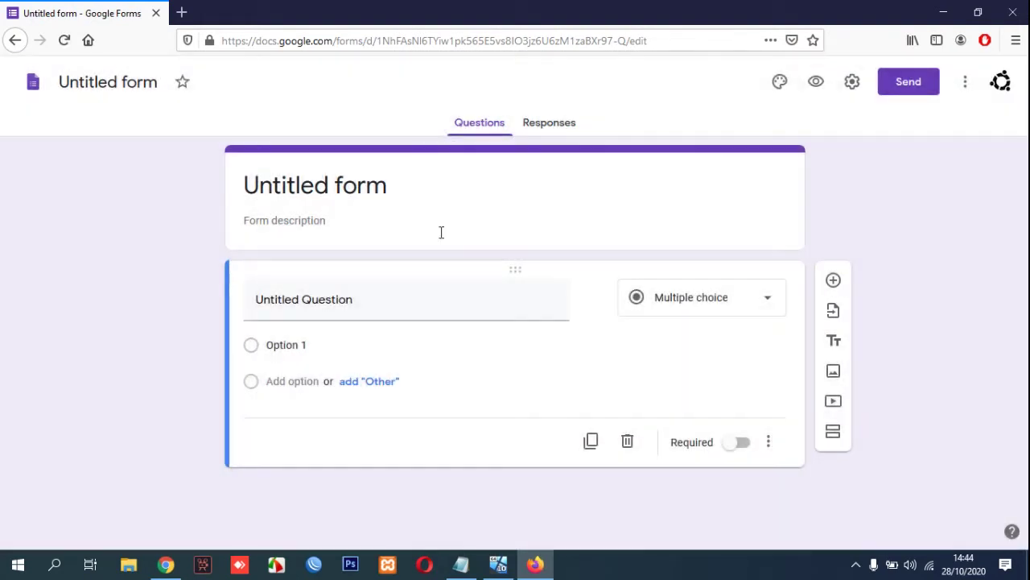
pyautogui.click(146, 83)
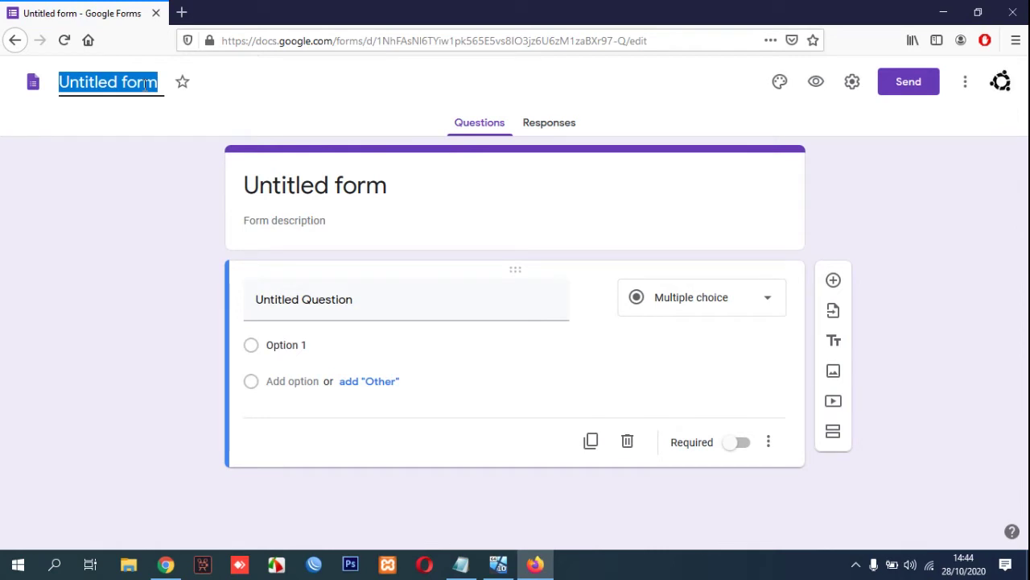
pyautogui.write('Qu')
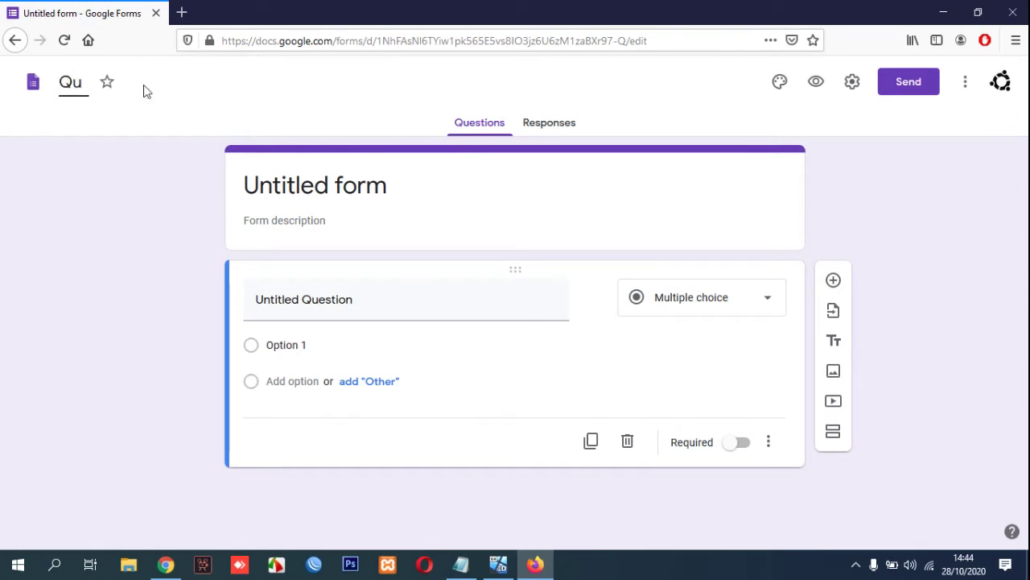
pyautogui.write('esioner')
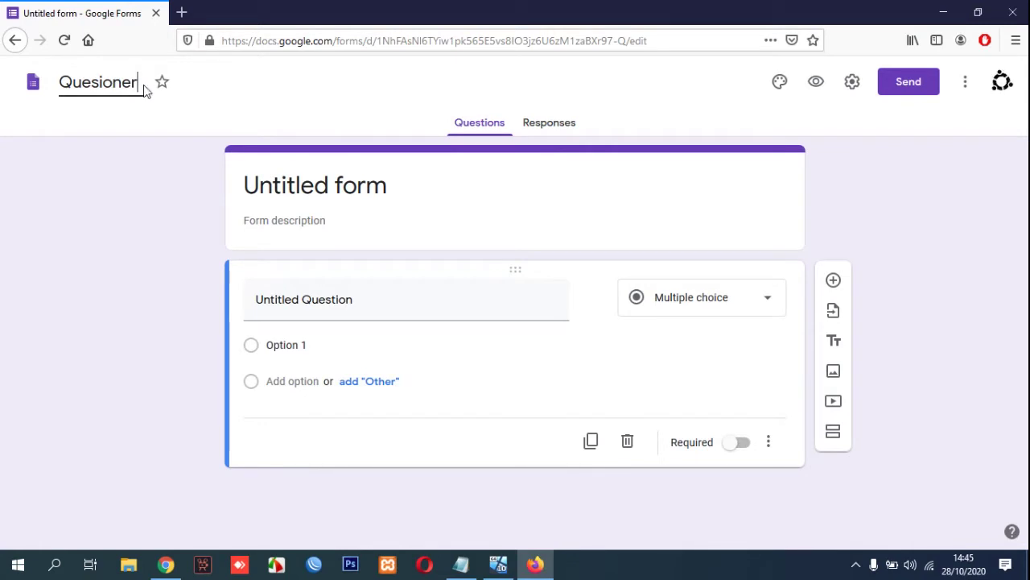
pyautogui.click(171, 117)
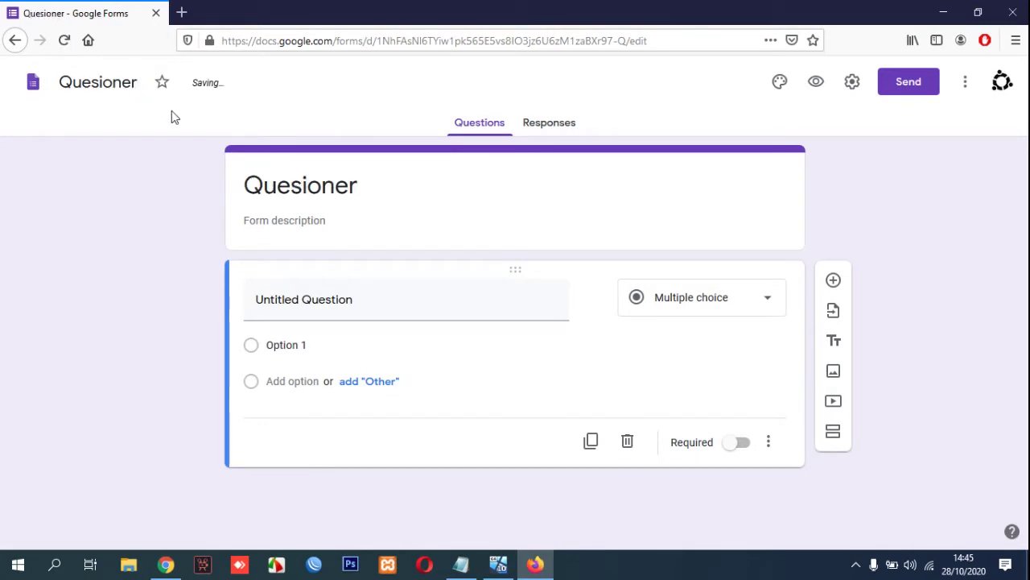
# Step: Enter "This is example quesioner !" as the form description
pyautogui.click(297, 220)
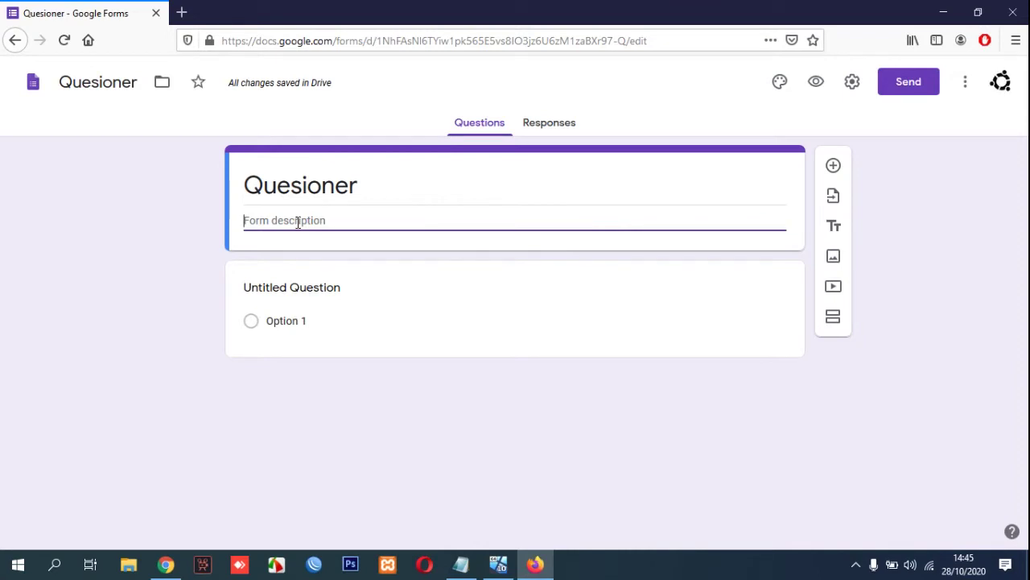
pyautogui.write('This is example ques')
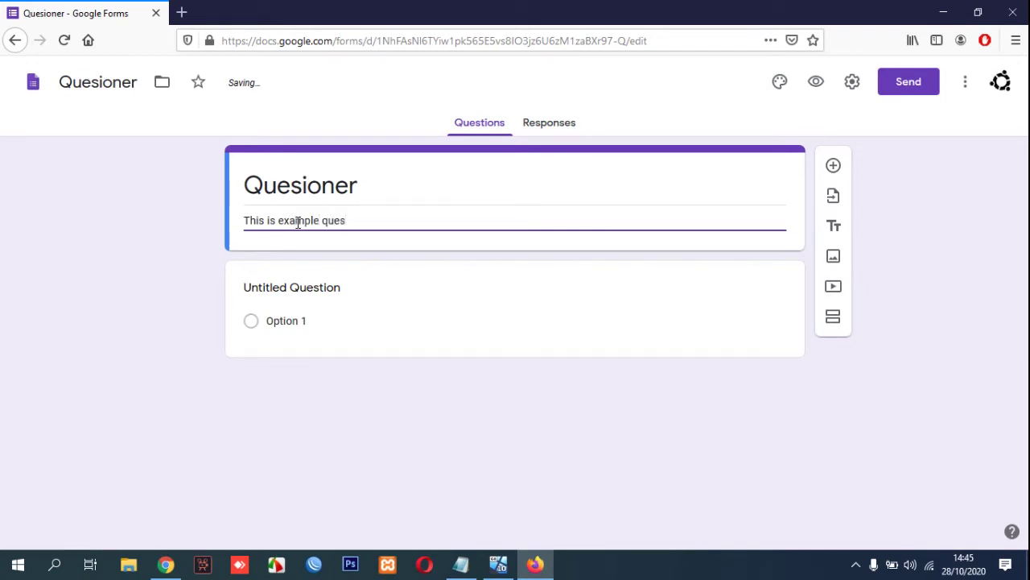
pyautogui.write('ioner !')
pyautogui.click(437, 412)
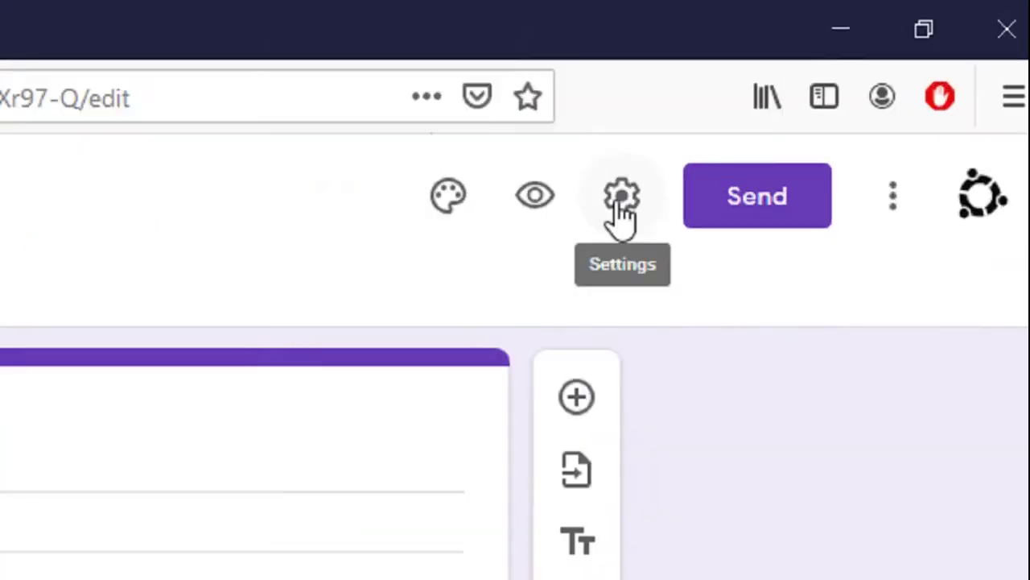
# Step: Review the form's General, Presentation and Quizzes settings, then close them without saving
pyautogui.press('alt')
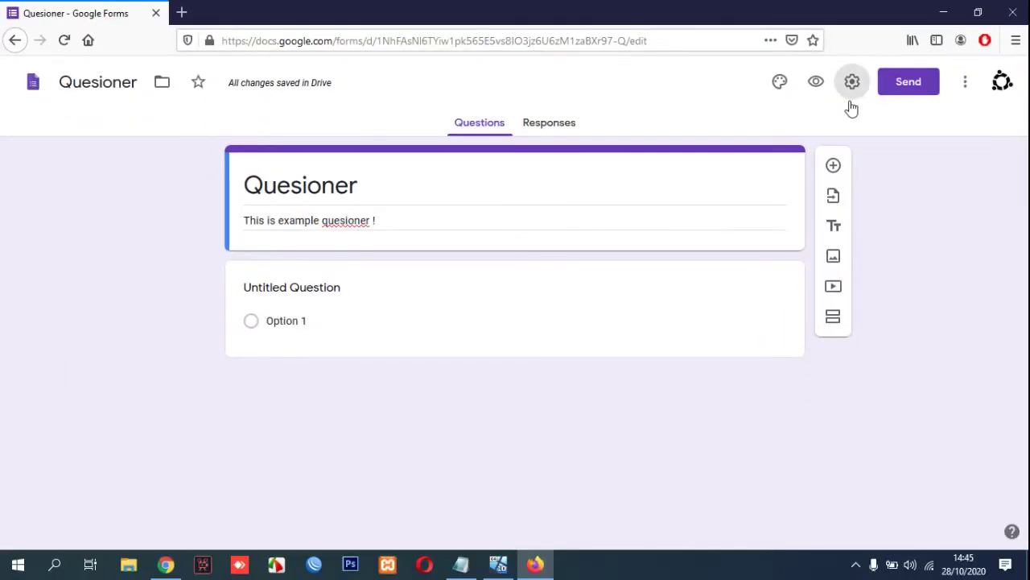
pyautogui.click(852, 81)
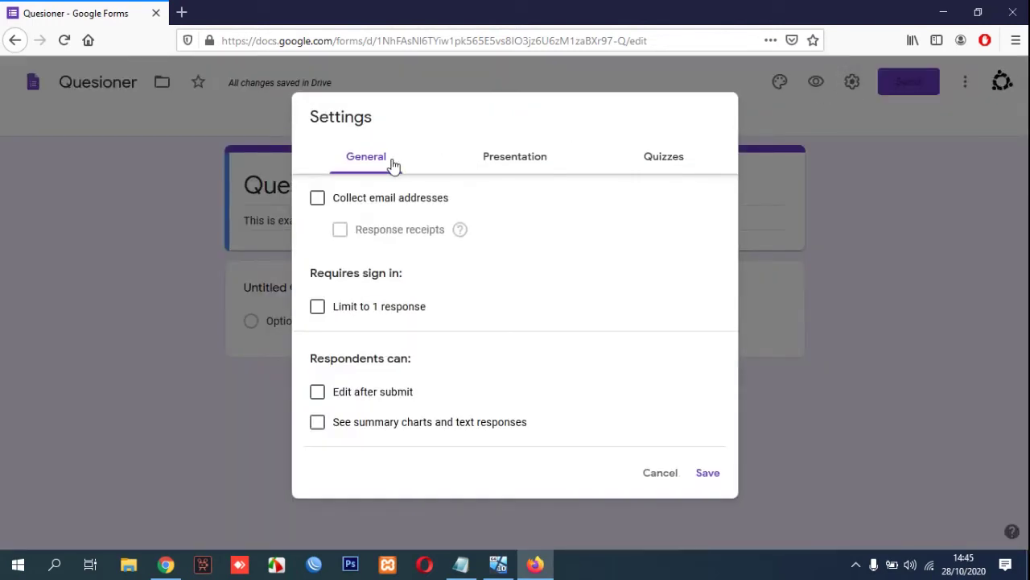
pyautogui.click(501, 165)
pyautogui.click(663, 161)
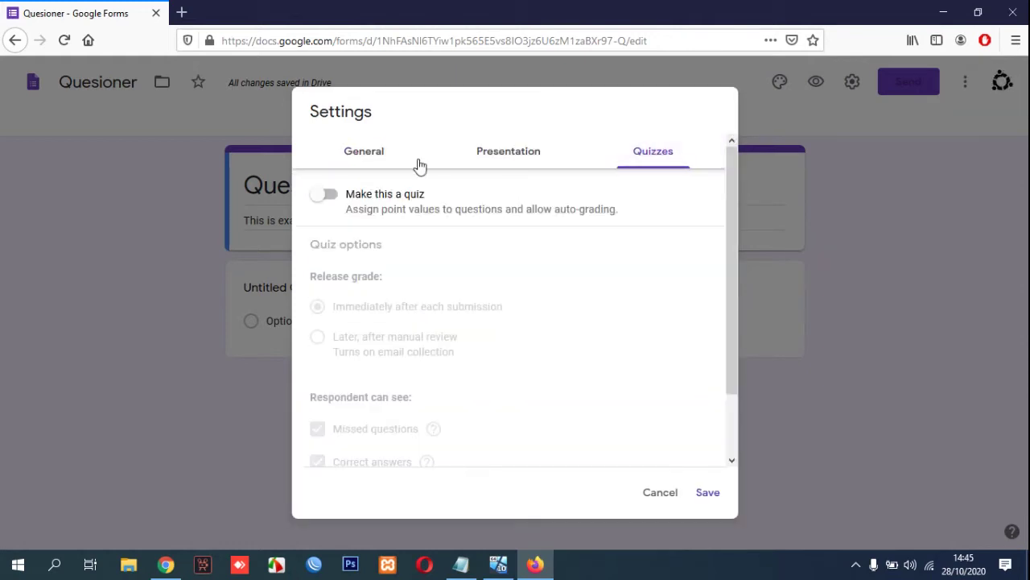
pyautogui.click(383, 160)
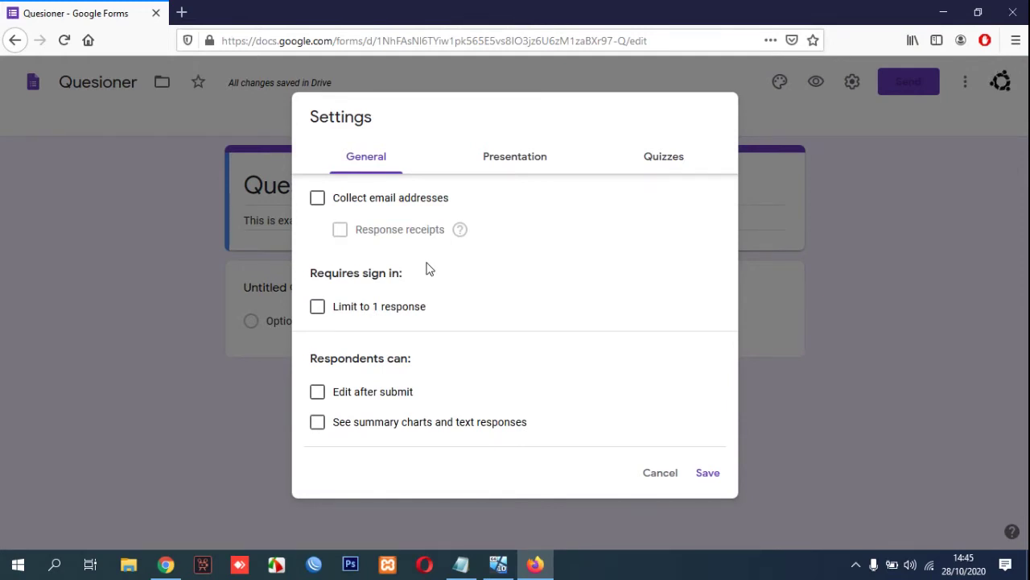
pyautogui.click(513, 161)
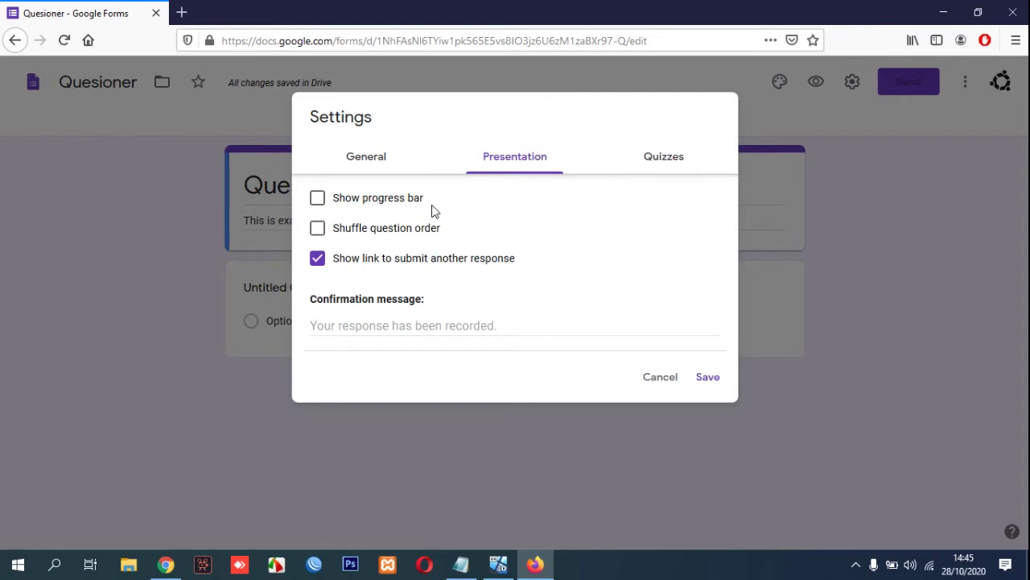
pyautogui.click(657, 159)
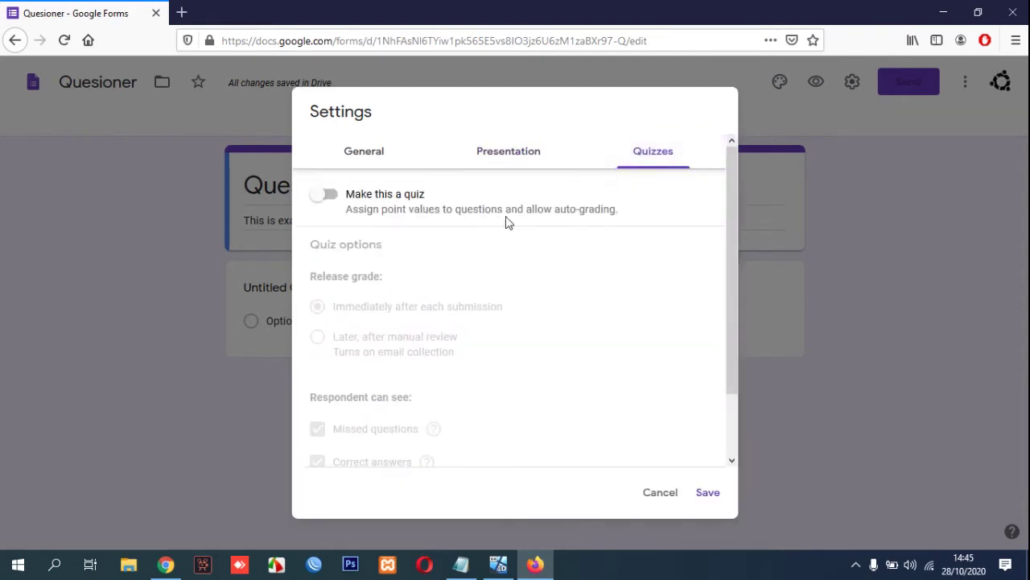
pyautogui.scroll(-2, 504, 251)
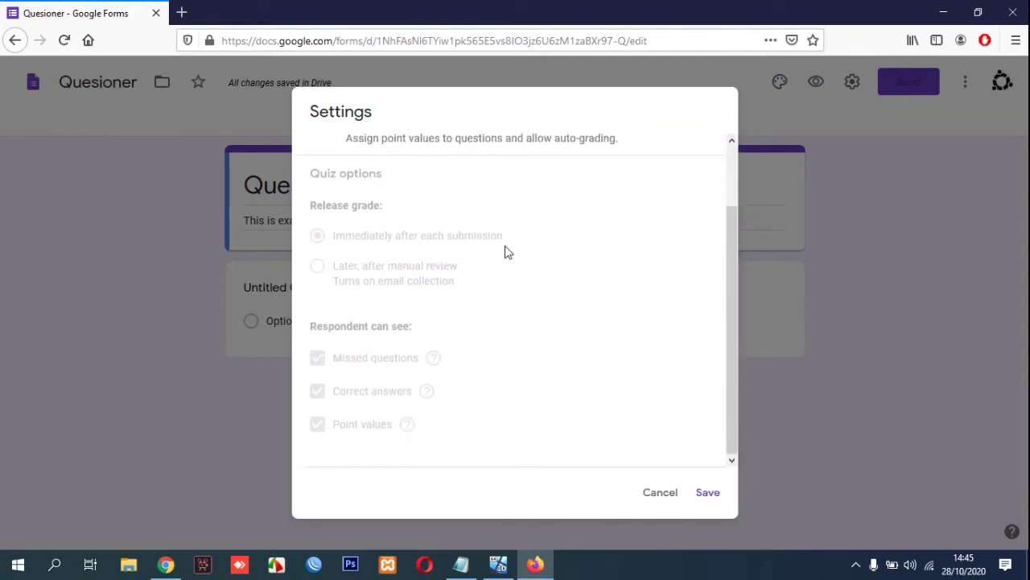
pyautogui.scroll(2, 508, 252)
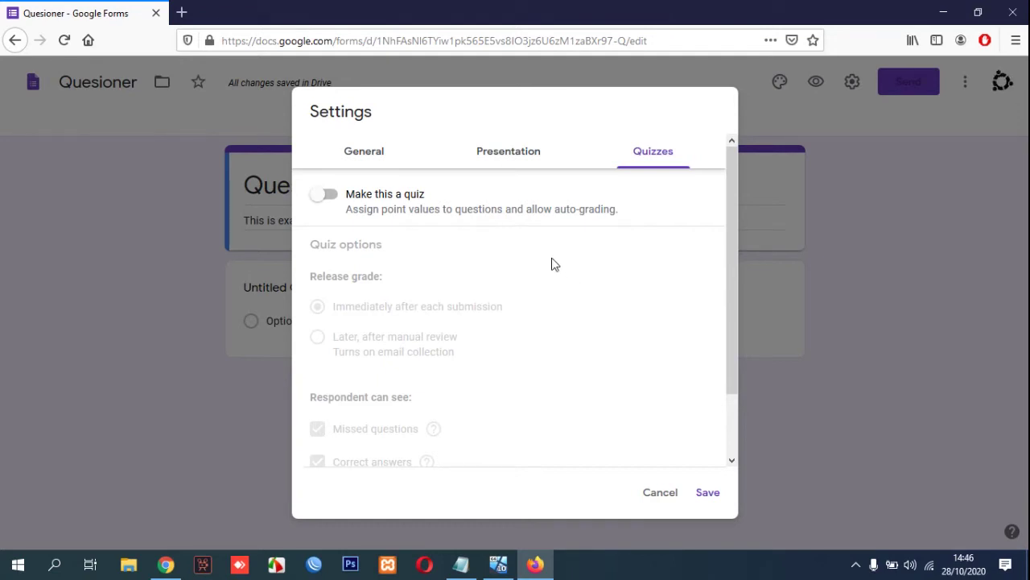
pyautogui.click(374, 163)
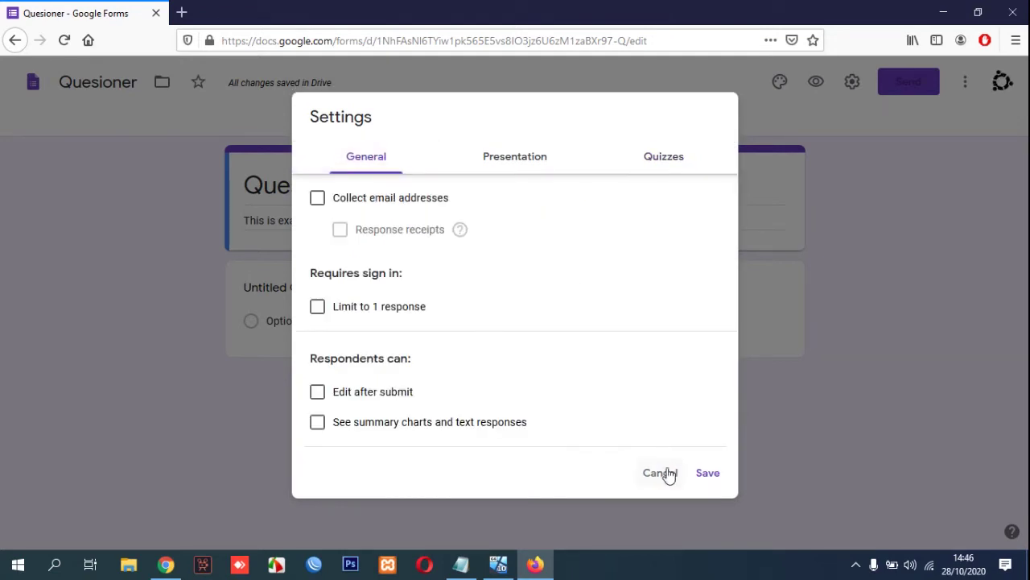
pyautogui.click(661, 473)
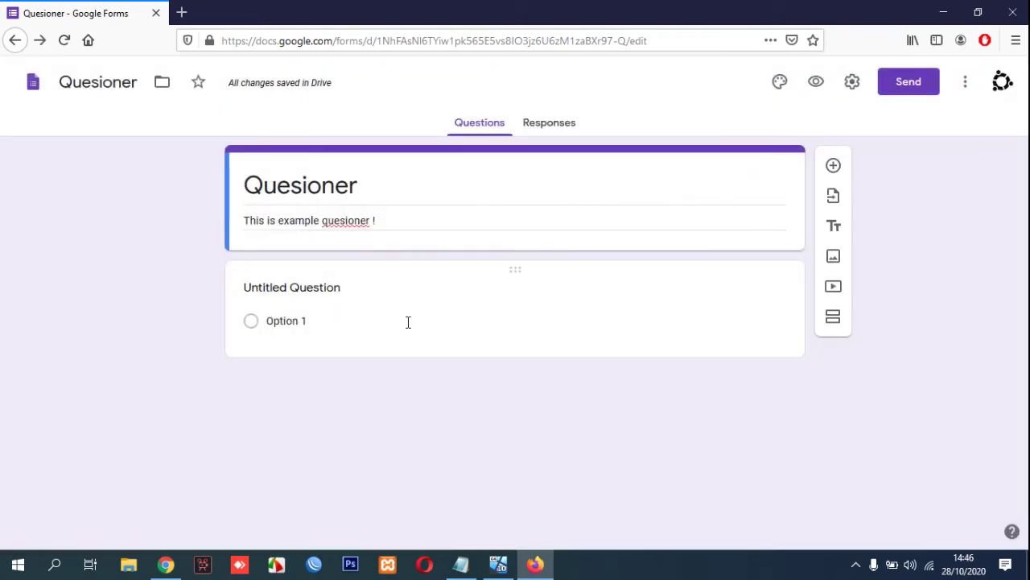
# Step: Title the first question "Your Name" and check the available question types, keeping Short answer
pyautogui.click(311, 287)
pyautogui.click(317, 297)
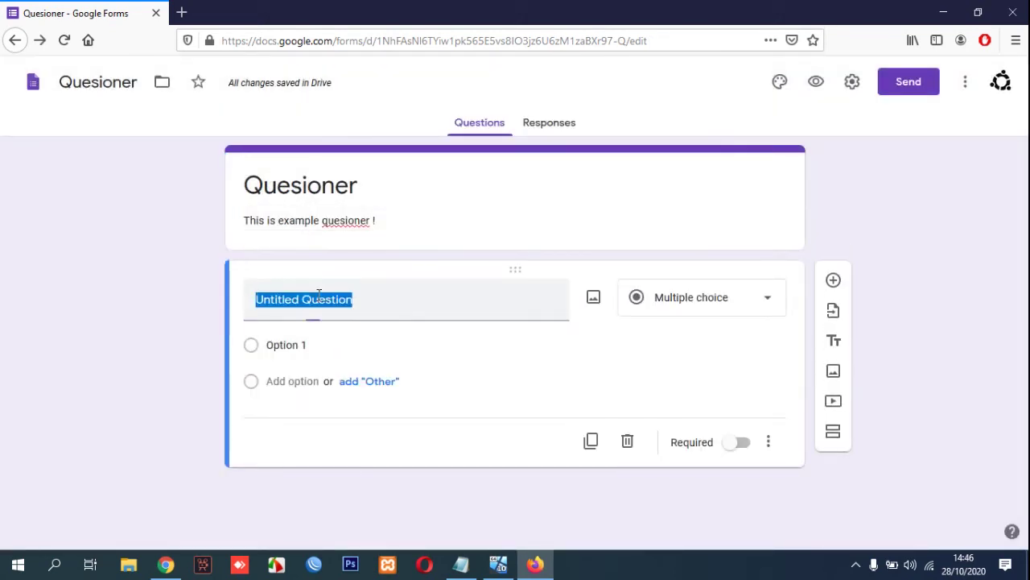
pyautogui.write('Your name')
pyautogui.press('BackSpace')
pyautogui.press('BackSpace')
pyautogui.press('BackSpace')
pyautogui.press('BackSpace')
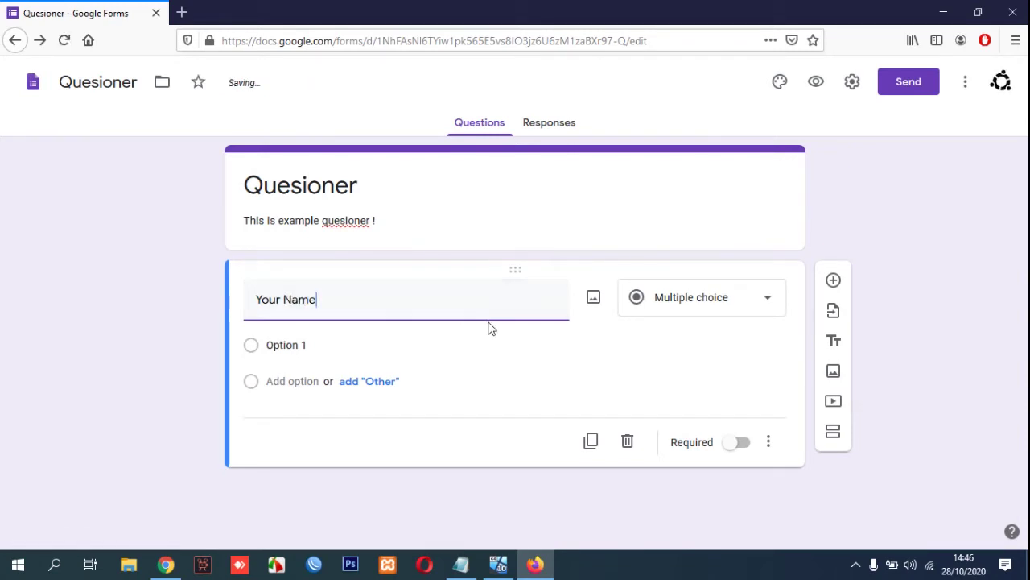
pyautogui.click(706, 314)
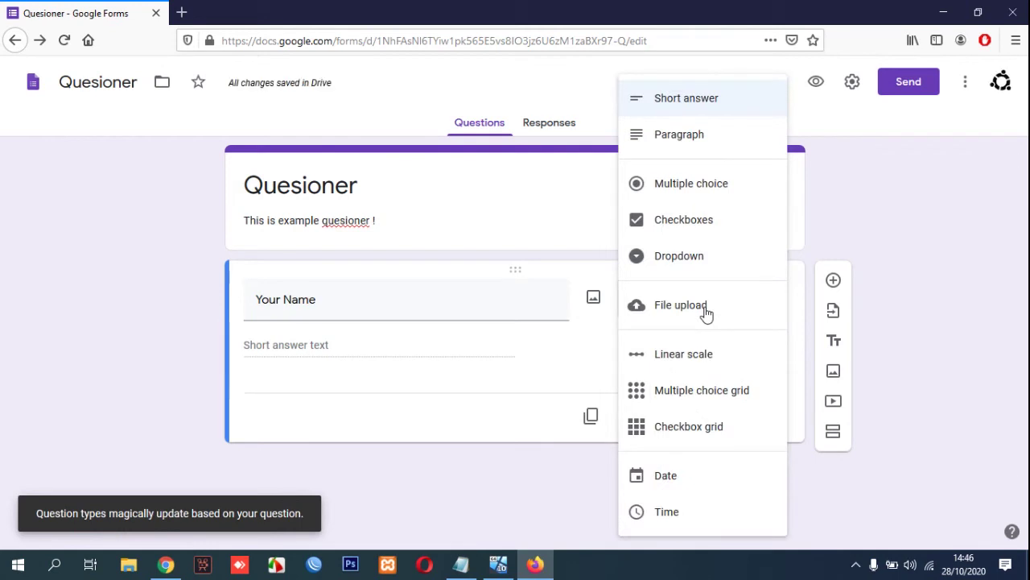
pyautogui.click(866, 163)
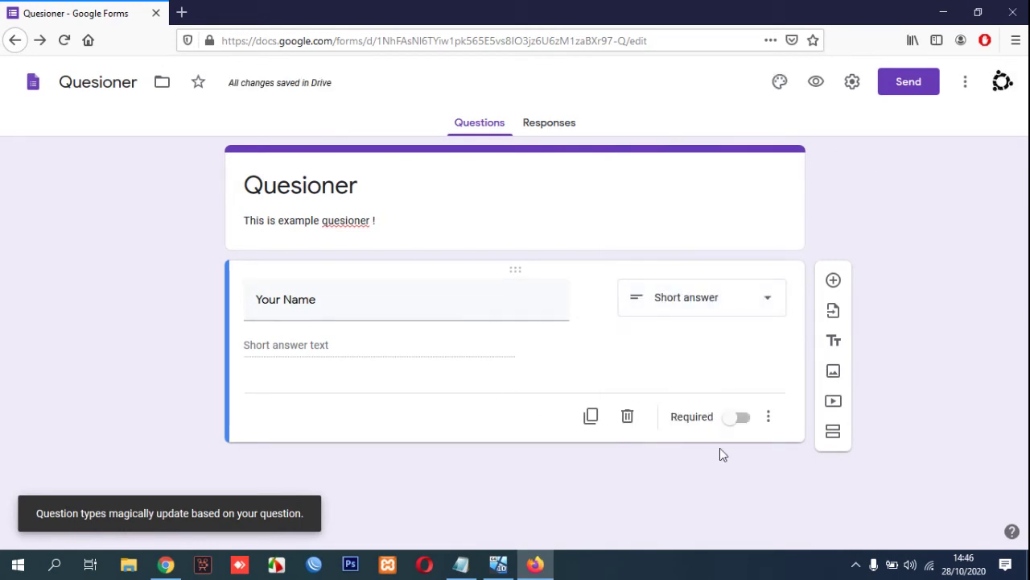
# Step: Add a second question titled "Your Address" and insert another blank question below it
pyautogui.click(832, 284)
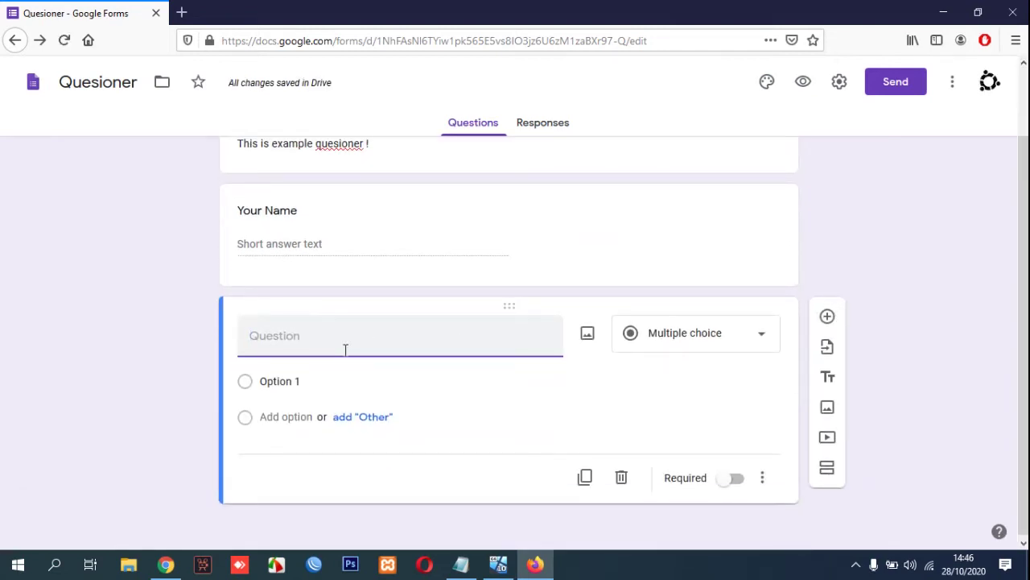
pyautogui.write('Y')
pyautogui.write('our Adree')
pyautogui.press('BackSpace')
pyautogui.write('ss')
pyautogui.press('Left')
pyautogui.press('Left')
pyautogui.press('Left')
pyautogui.press('Left')
pyautogui.write('d')
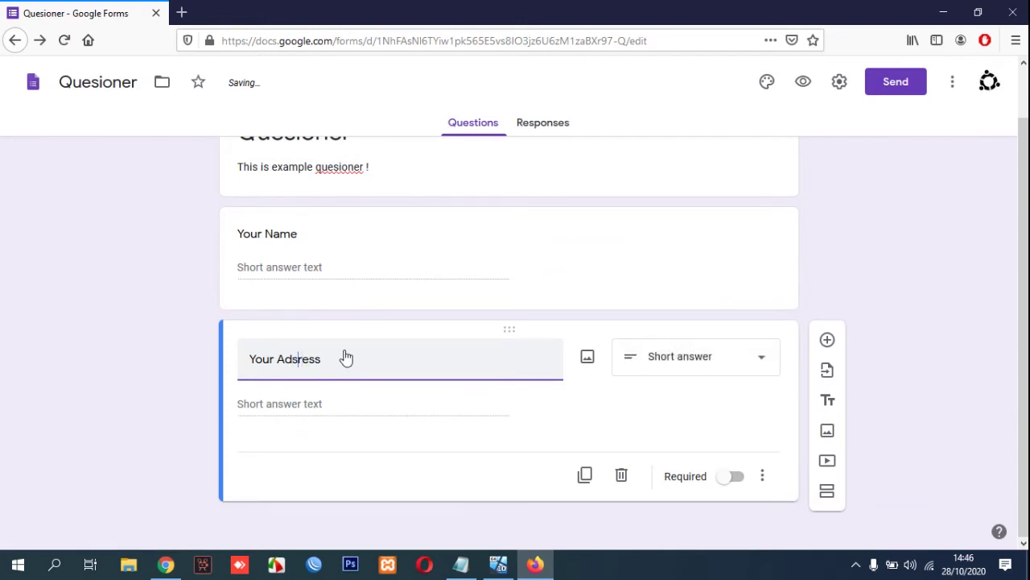
pyautogui.write('d')
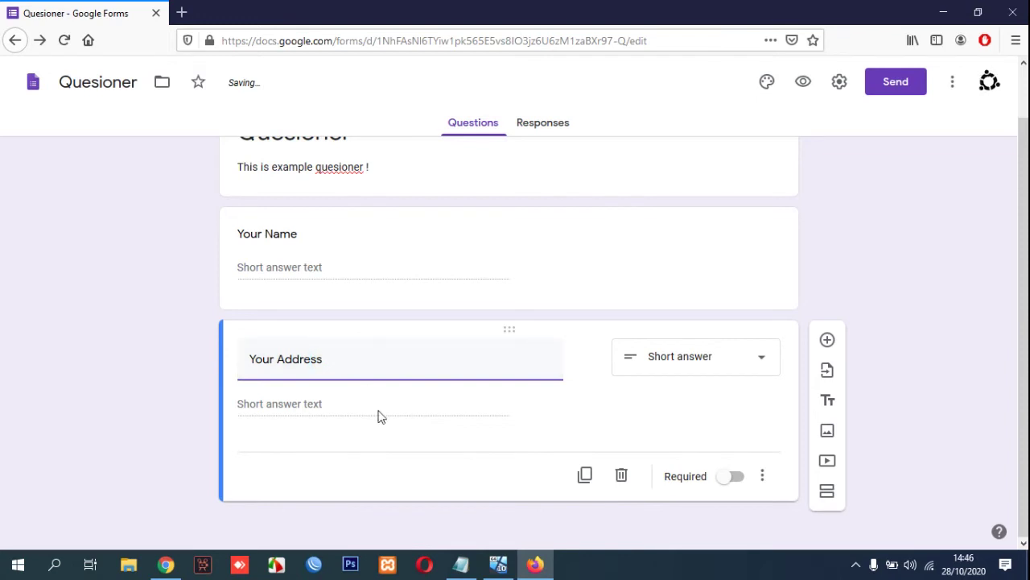
pyautogui.click(739, 412)
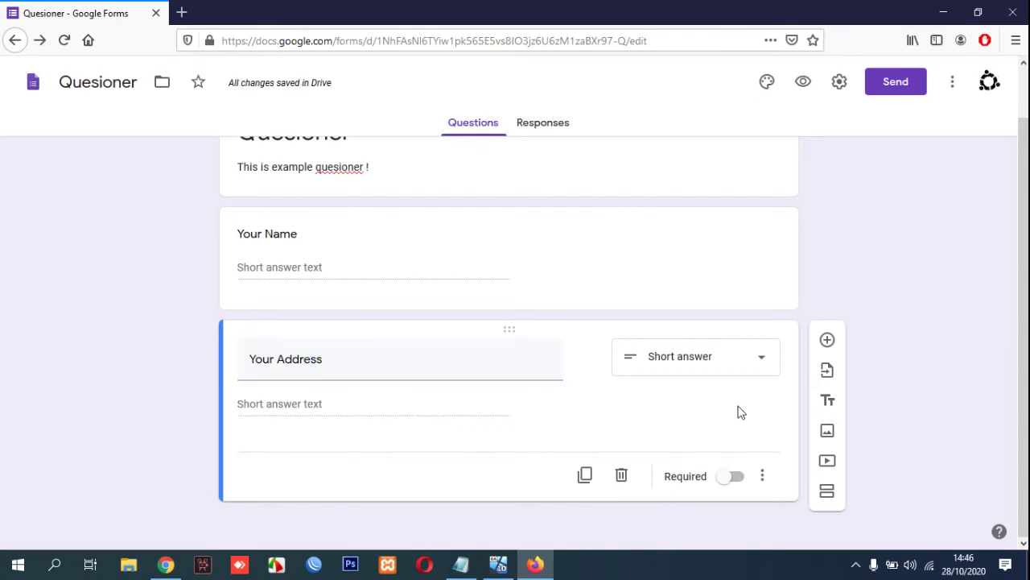
pyautogui.click(829, 341)
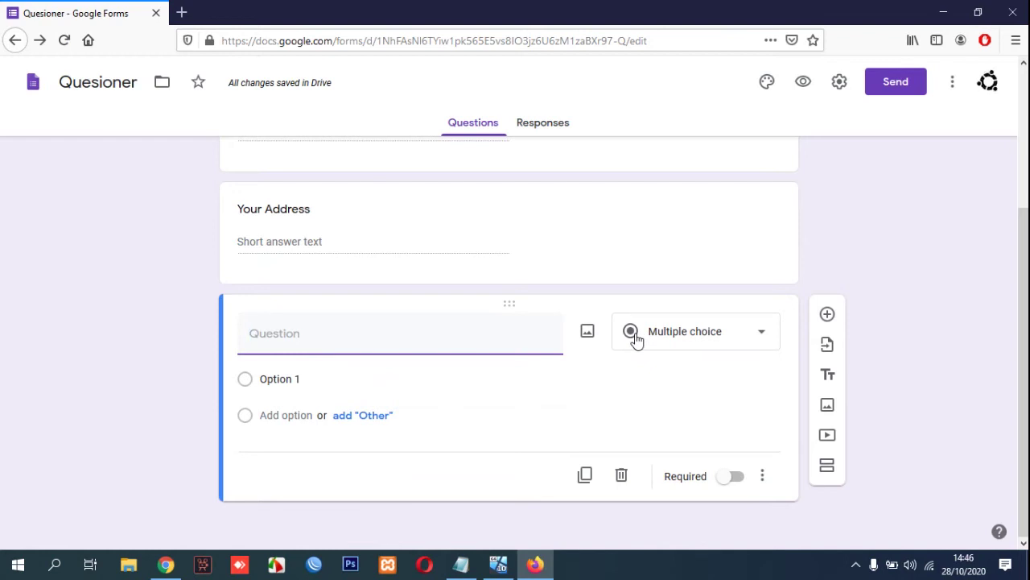
# Step: Check the form's Quizzes settings and leave them without saving
pyautogui.click(841, 84)
pyautogui.click(649, 158)
pyautogui.click(659, 492)
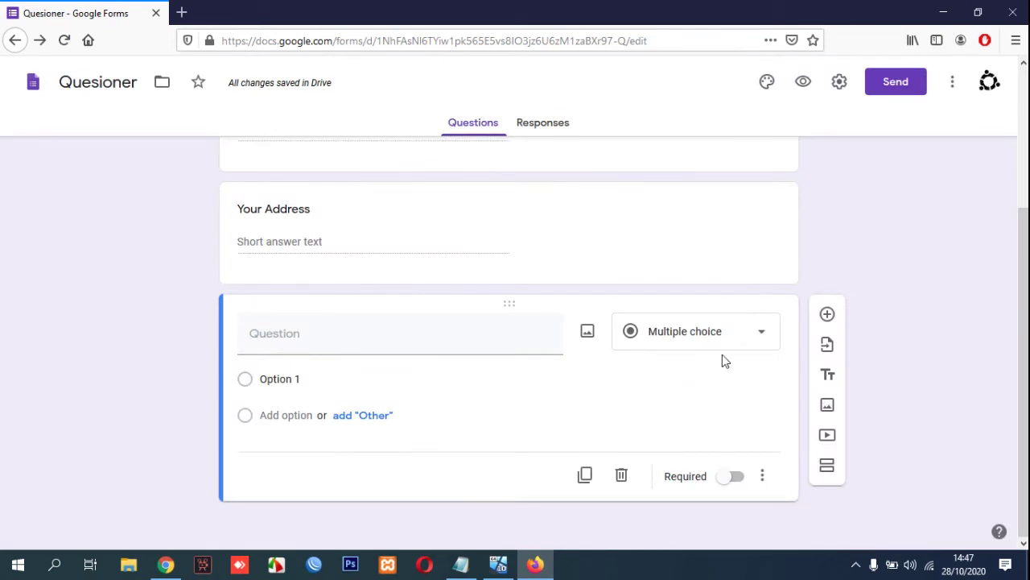
# Step: Set the answer type of the untitled question below "Your Address" to Dropdown
pyautogui.click(724, 344)
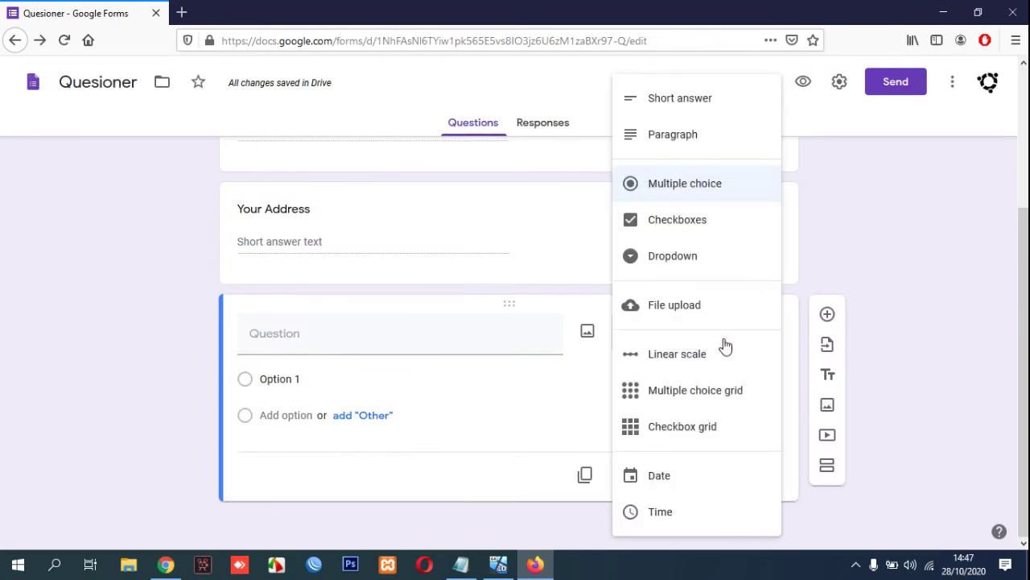
pyautogui.click(712, 257)
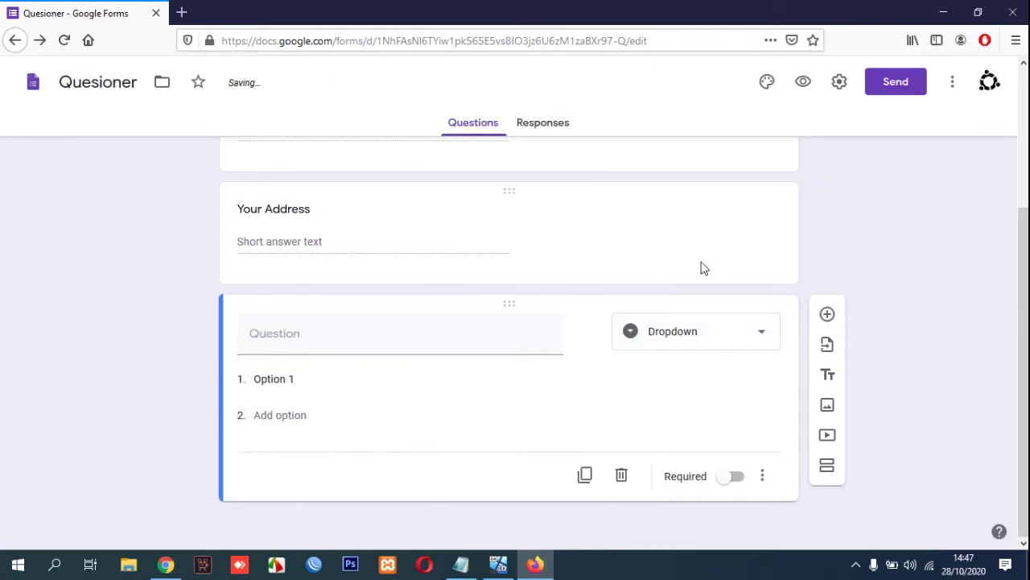
# Step: Title the untitled dropdown question below "Your Address" as "Your Gender"
pyautogui.click(298, 380)
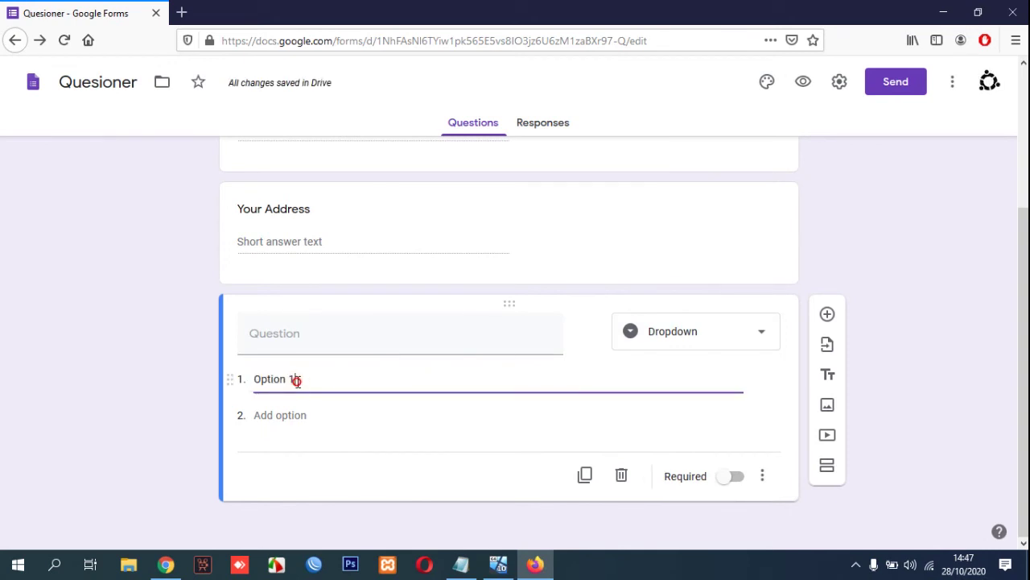
pyautogui.click(310, 381)
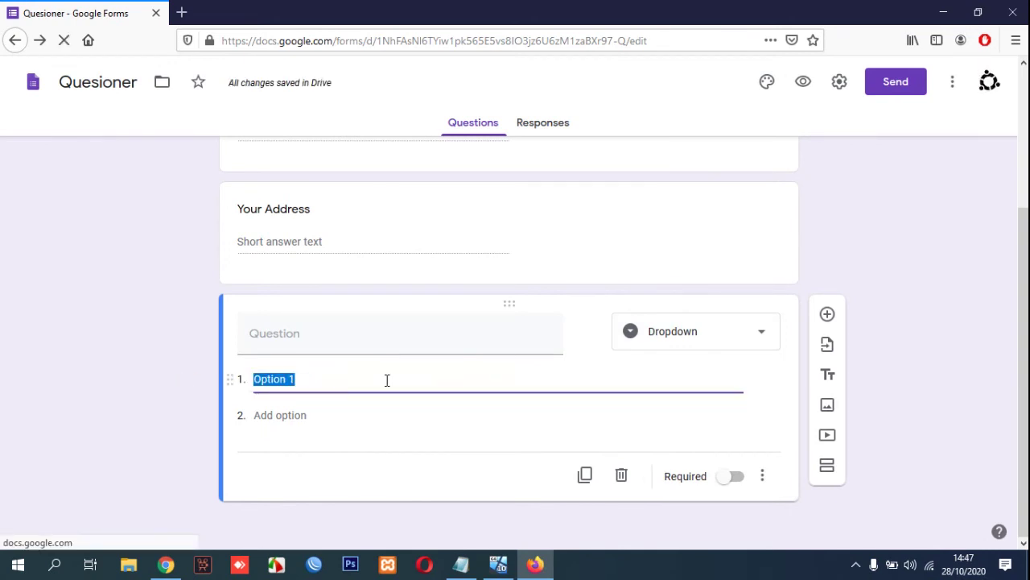
pyautogui.click(377, 335)
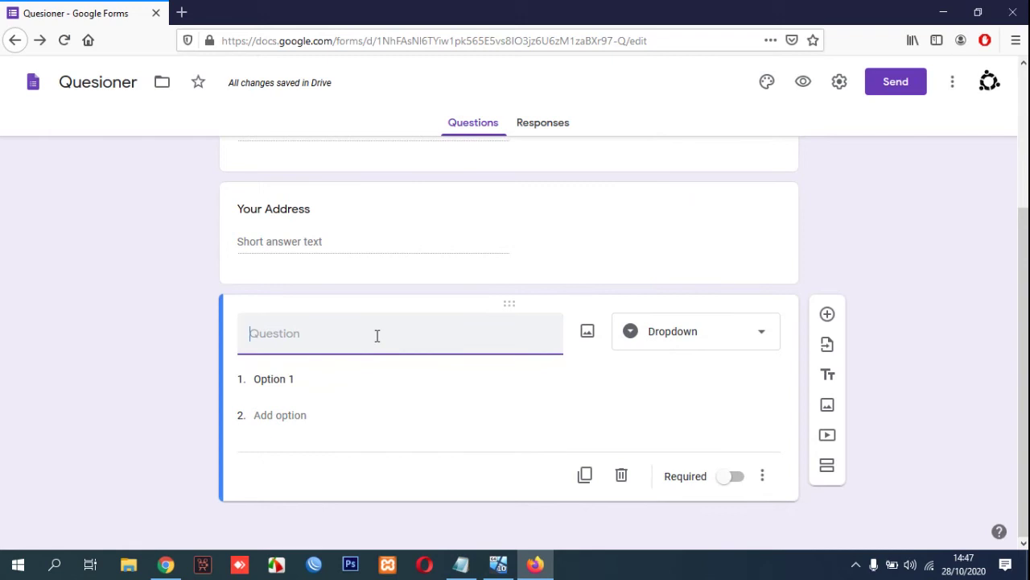
pyautogui.write('Your Gender')
# Step: Give the "Your Gender" dropdown two answer options, Male and Female
pyautogui.click(301, 405)
pyautogui.click(306, 408)
pyautogui.tripleClick(331, 416)
pyautogui.write('Male')
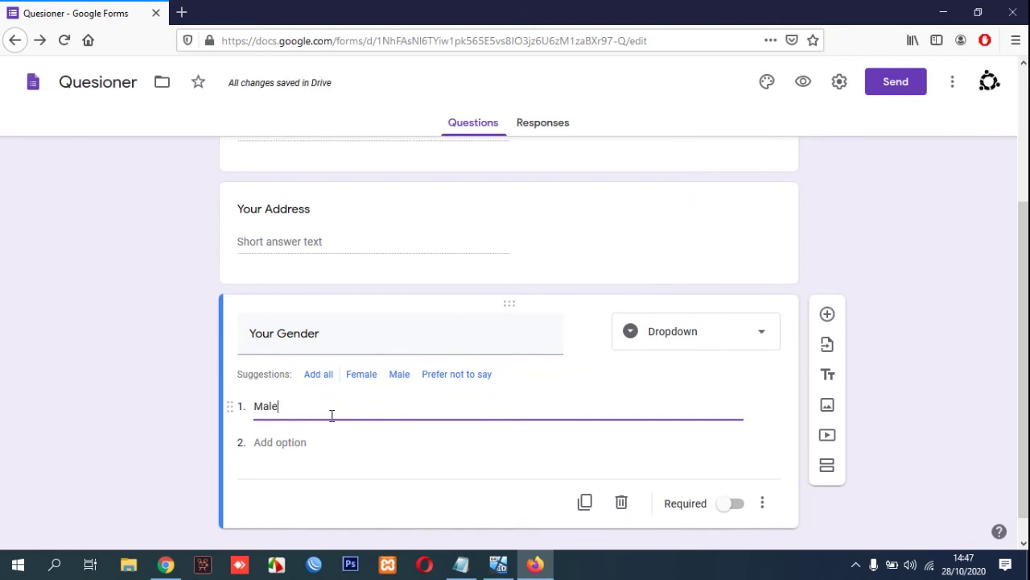
pyautogui.click(291, 444)
pyautogui.write('Female')
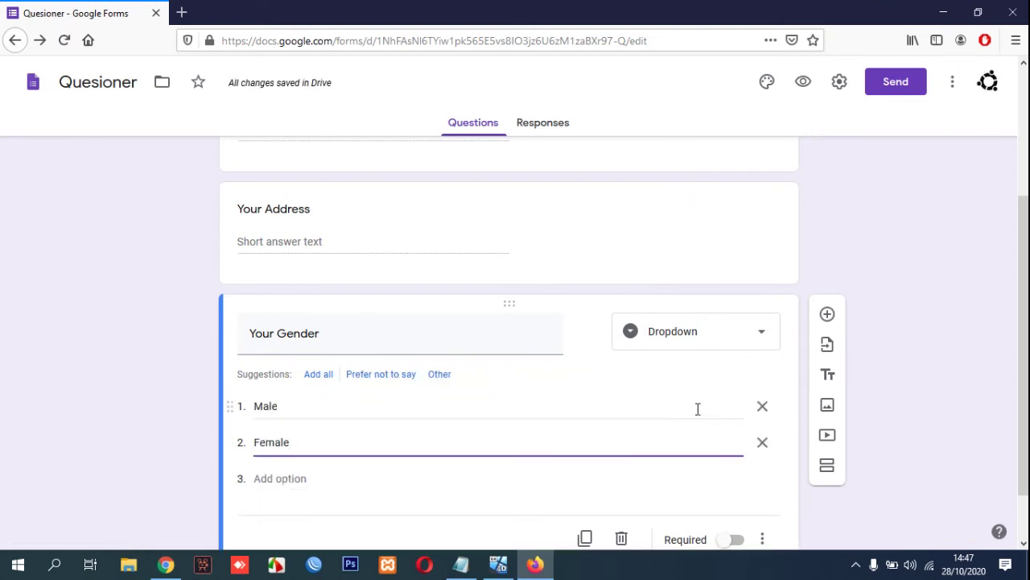
pyautogui.scroll(-1, 705, 407)
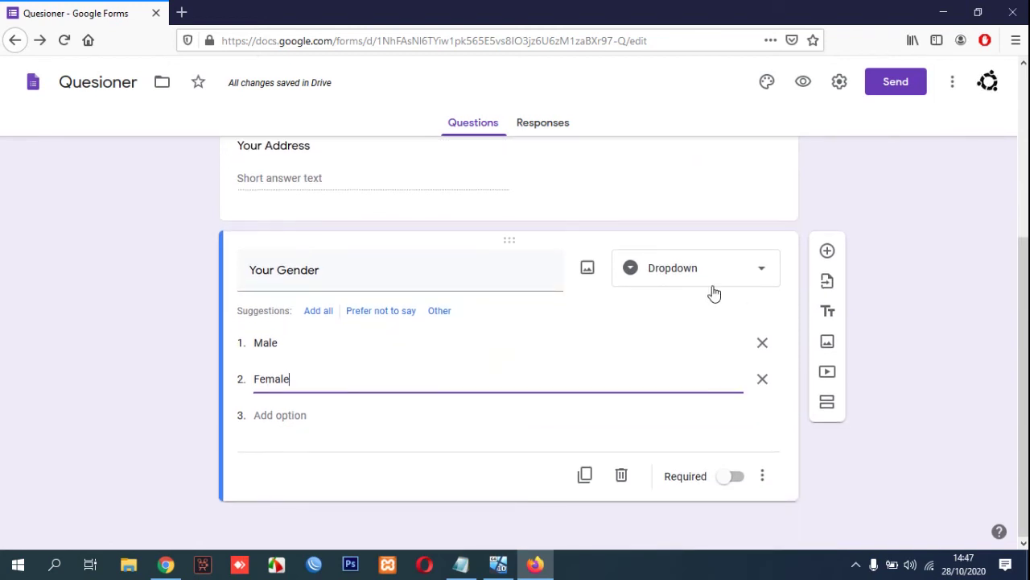
# Step: Copy the form's full-length sharing link from the send options and leave them without sending the form
pyautogui.scroll(1, 524, 337)
pyautogui.scroll(2, 527, 337)
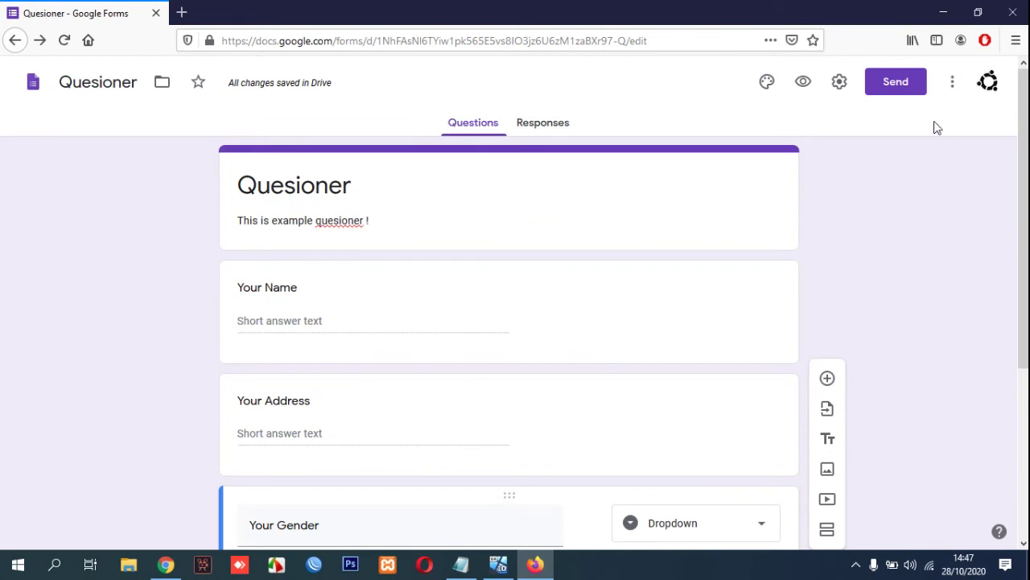
pyautogui.click(902, 87)
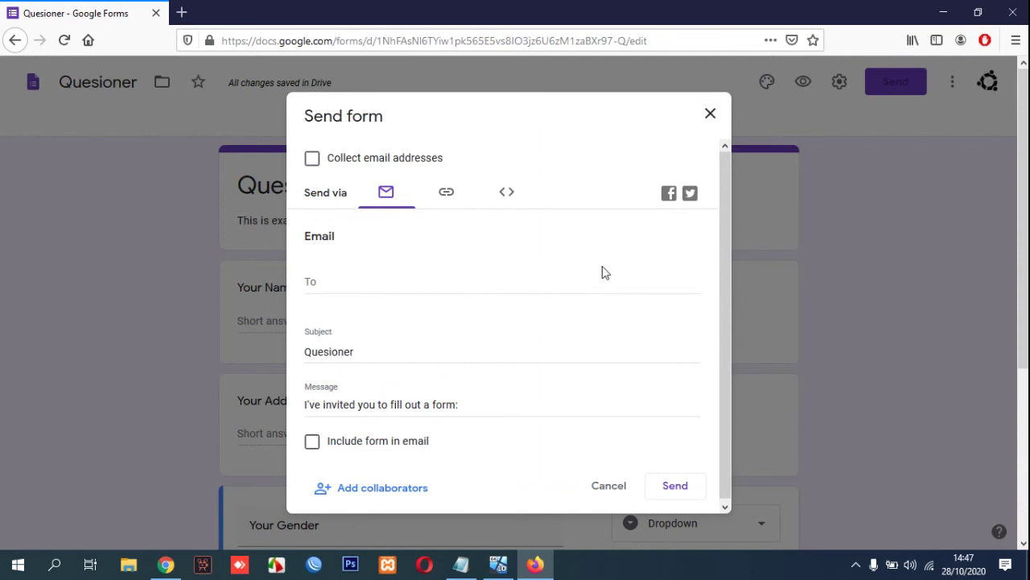
pyautogui.click(442, 200)
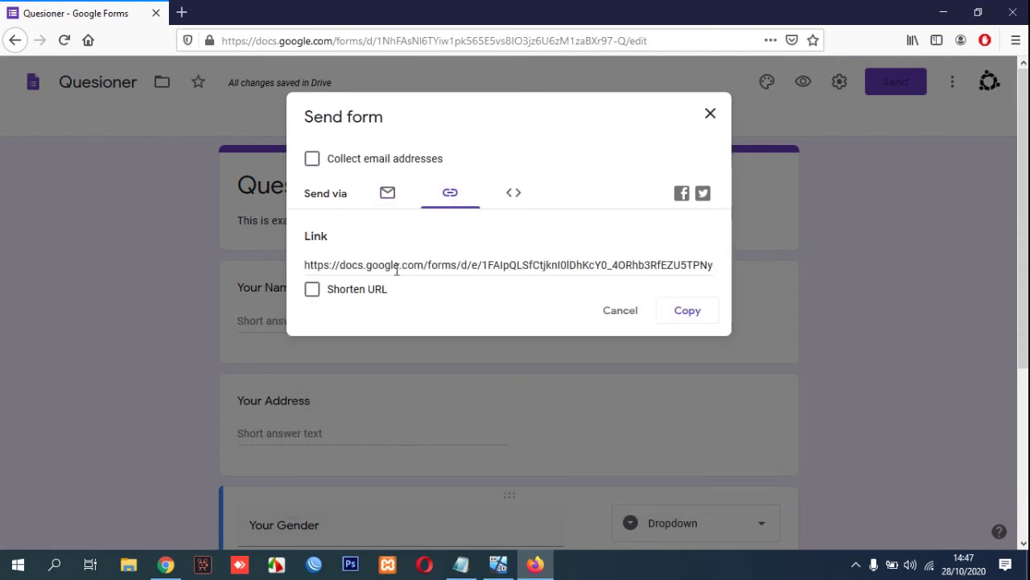
pyautogui.click(396, 270)
pyautogui.rightClick(428, 266)
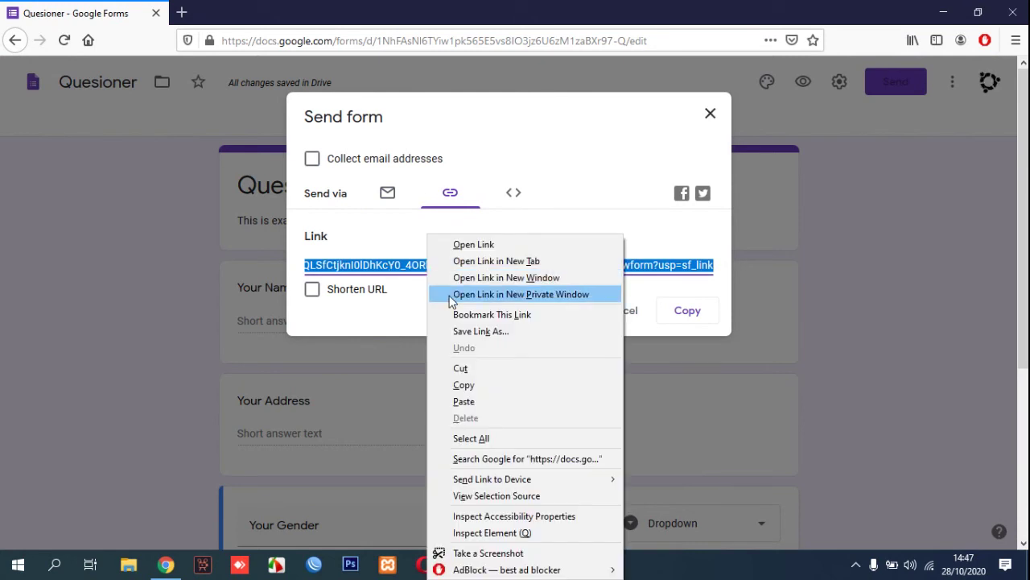
pyautogui.click(465, 384)
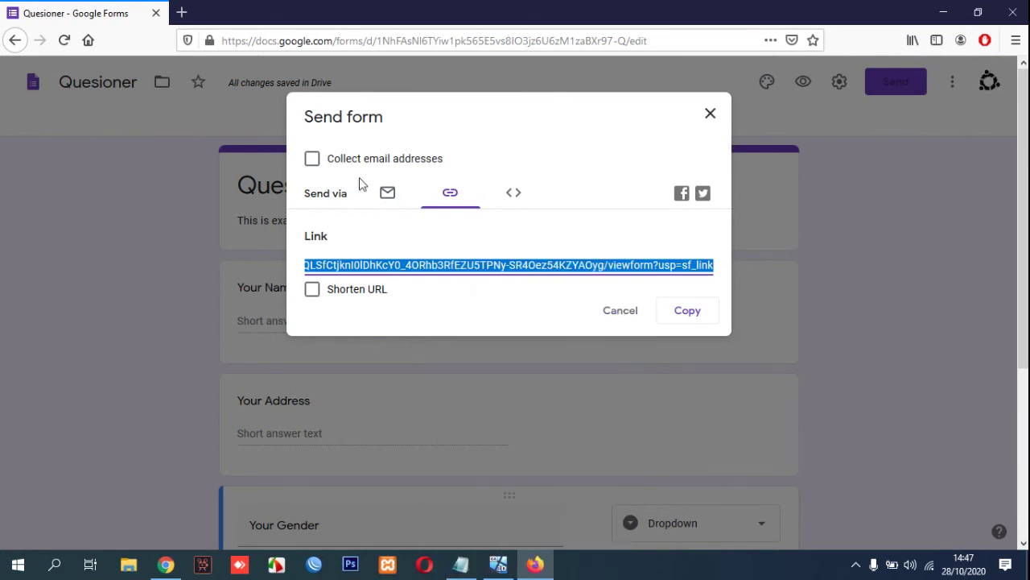
pyautogui.click(712, 115)
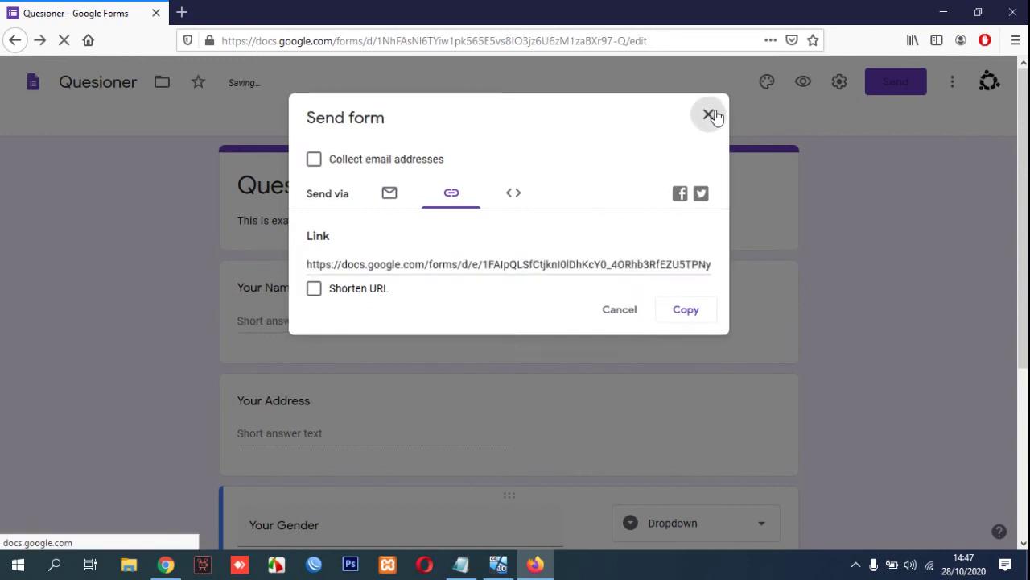
# Step: Open the copied form link in a new browser tab and look over the questions of the published questionnaire
pyautogui.click(182, 12)
pyautogui.rightClick(244, 46)
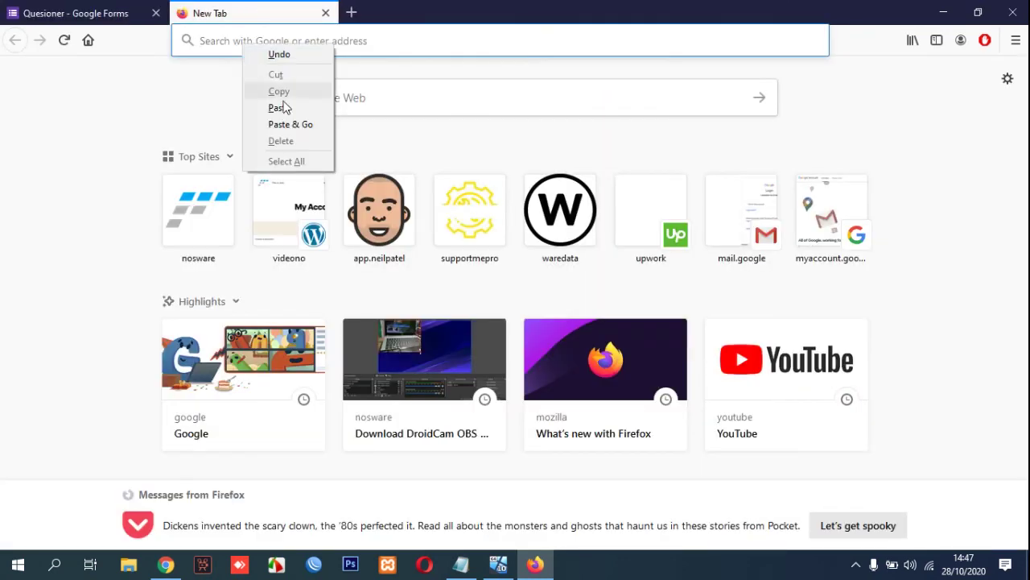
pyautogui.click(296, 126)
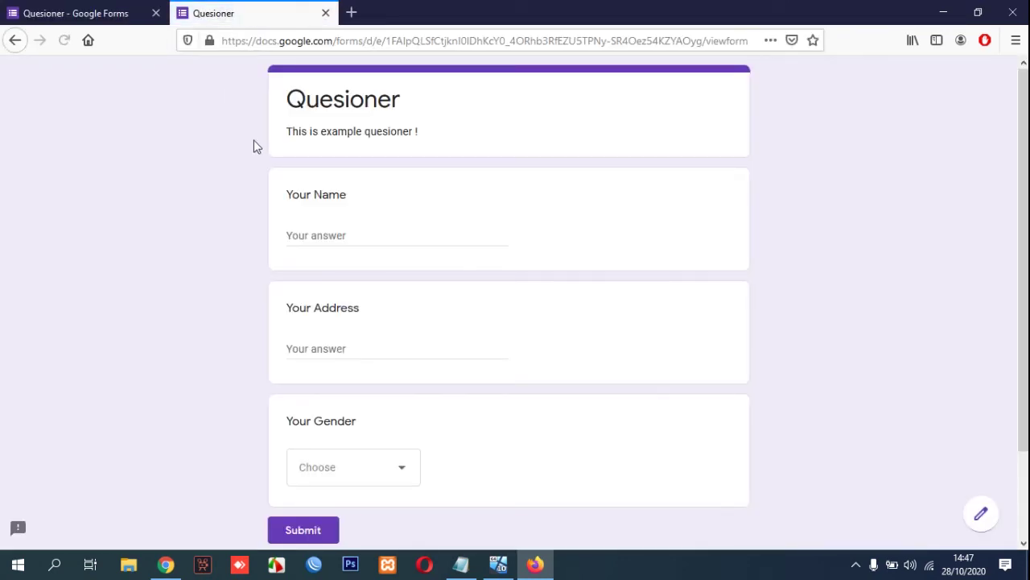
pyautogui.scroll(-2, 435, 241)
pyautogui.scroll(1, 429, 269)
pyautogui.click(403, 443)
pyautogui.scroll(1, 395, 216)
pyautogui.scroll(-2, 395, 217)
pyautogui.scroll(2, 394, 220)
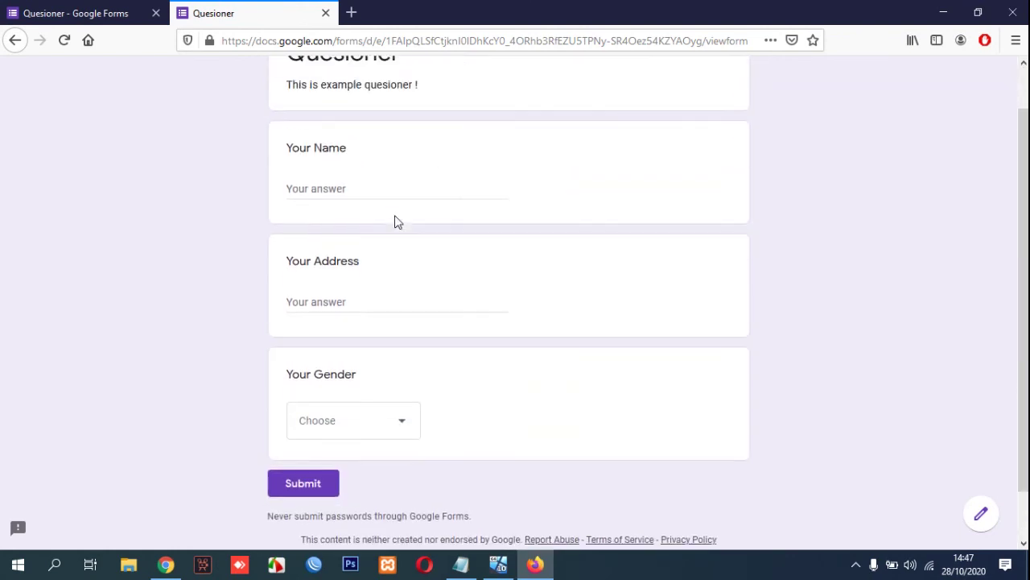
# Step: Return to the form editor, review the General and Presentation settings, and leave them without saving
pyautogui.click(97, 14)
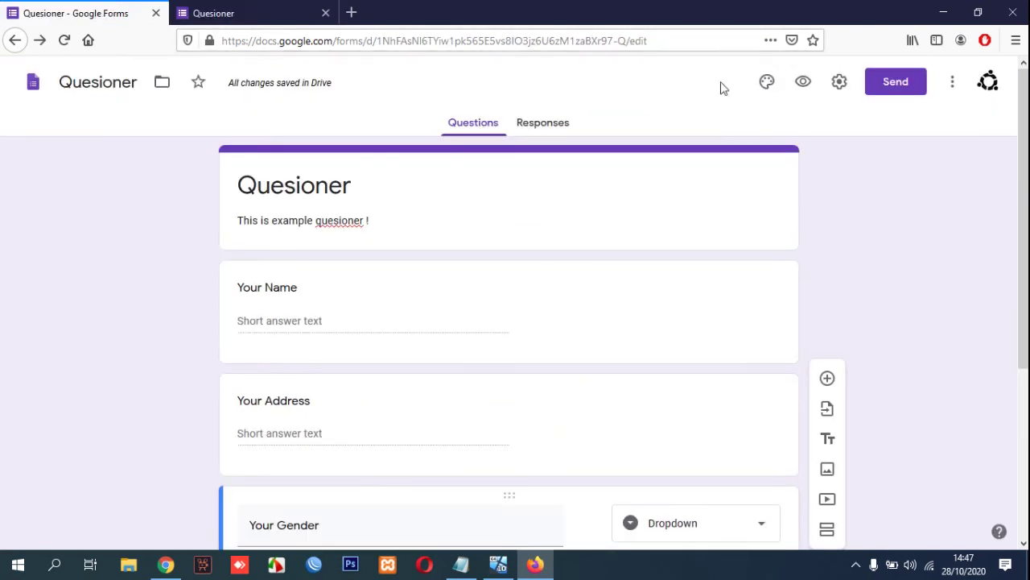
pyautogui.click(841, 79)
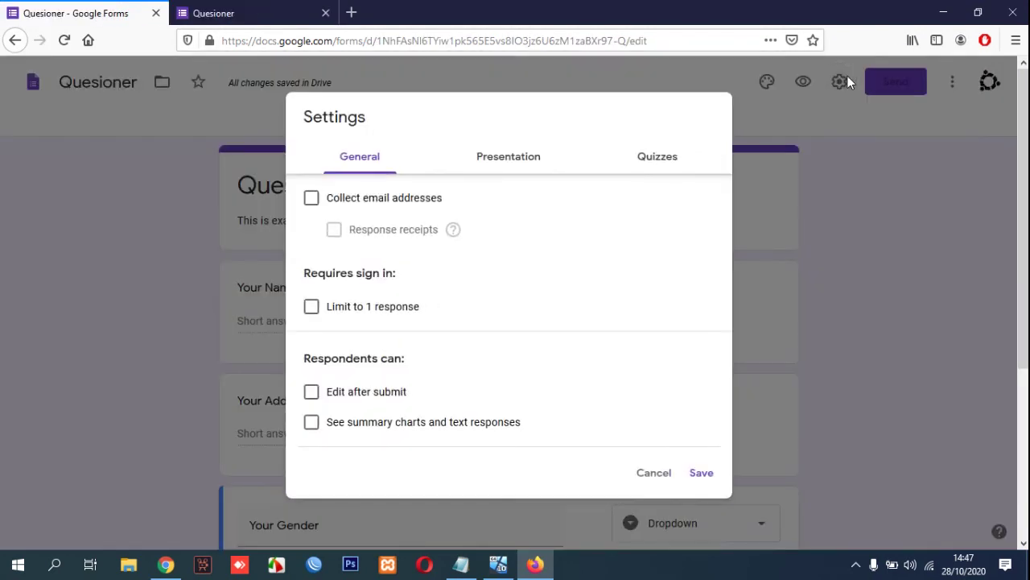
pyautogui.click(495, 165)
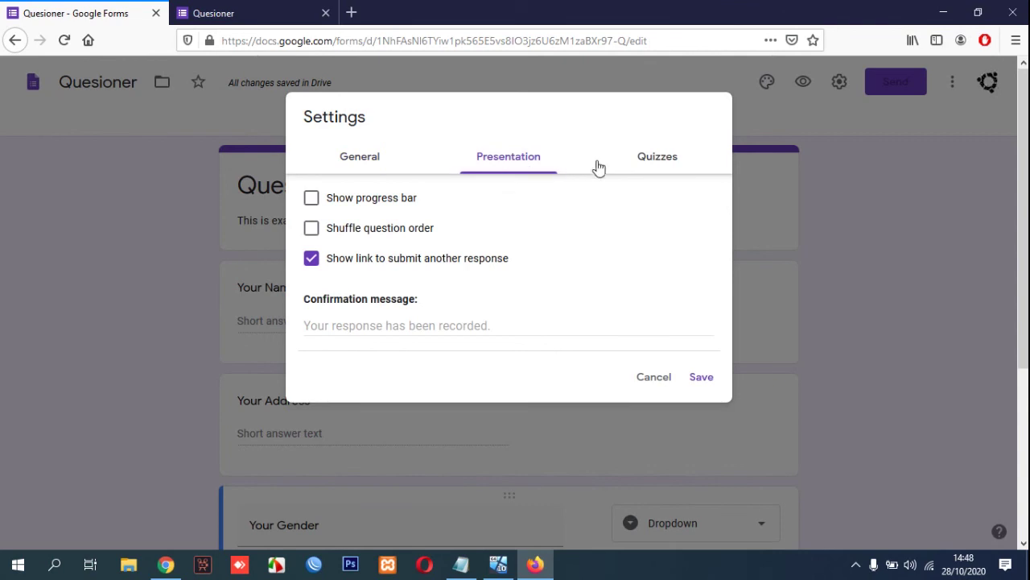
pyautogui.click(599, 165)
pyautogui.click(372, 161)
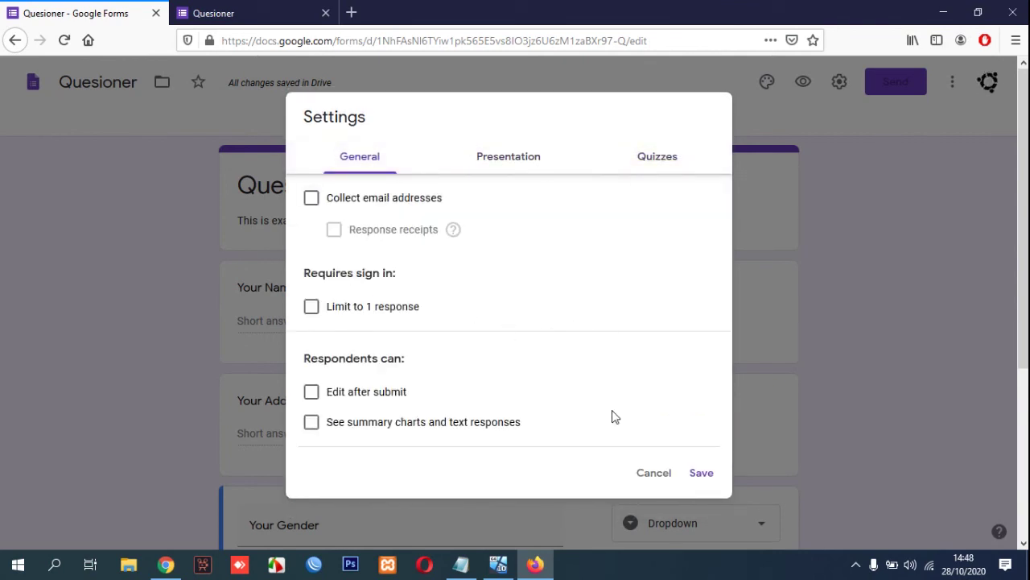
pyautogui.click(665, 478)
# Step: Switch back to the published questionnaire and view it from its title
pyautogui.click(238, 13)
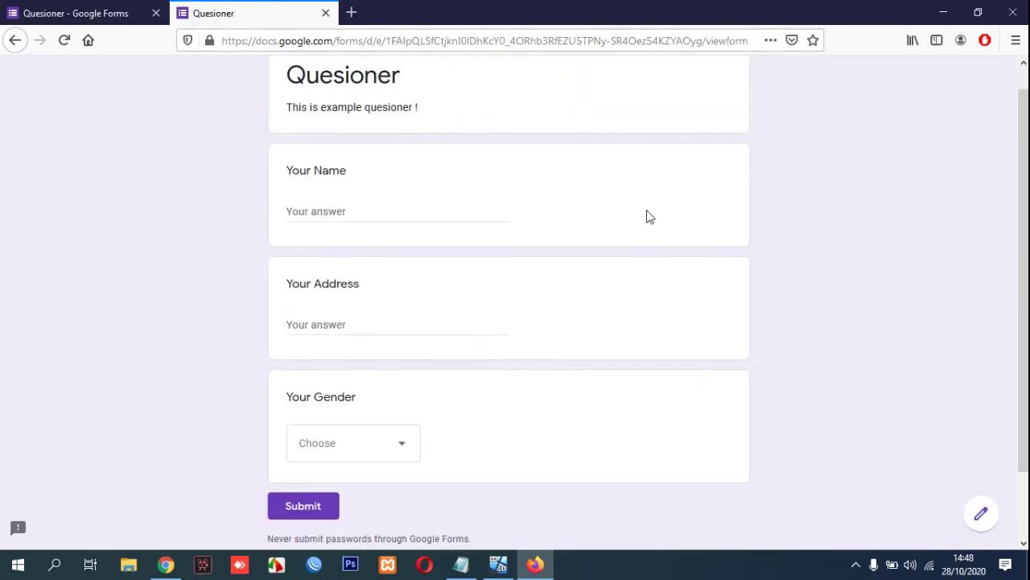
pyautogui.scroll(1, 648, 217)
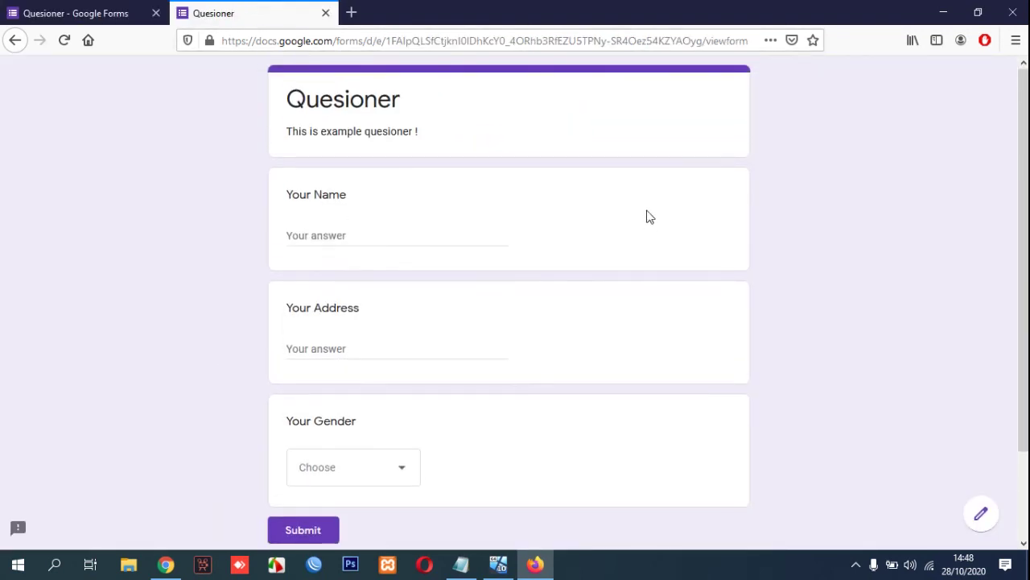